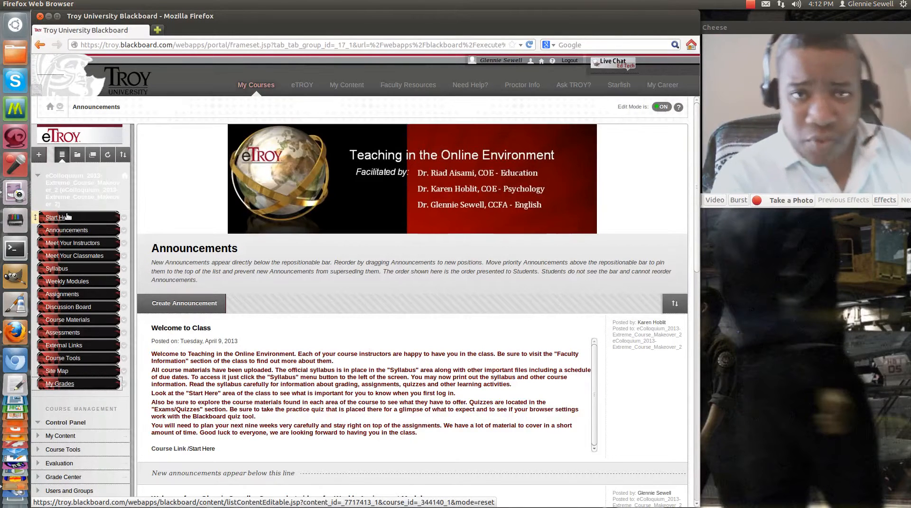
- Open the Start Here page, view the attached Site Map PDF, and close it again
left_click(67, 218)
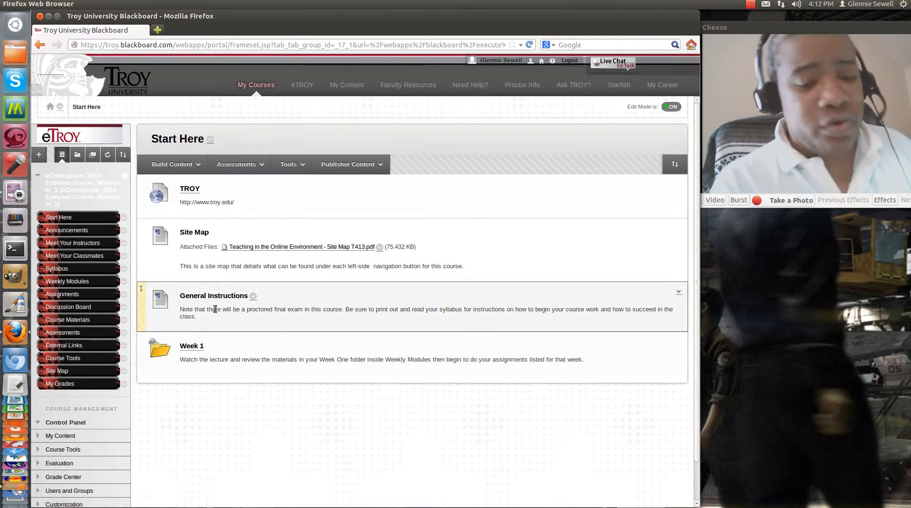
left_click(274, 249)
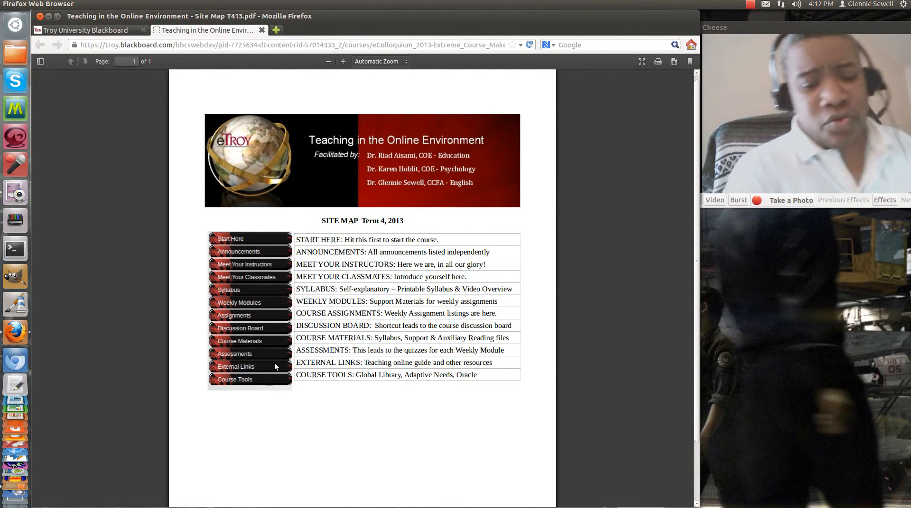
left_click(261, 30)
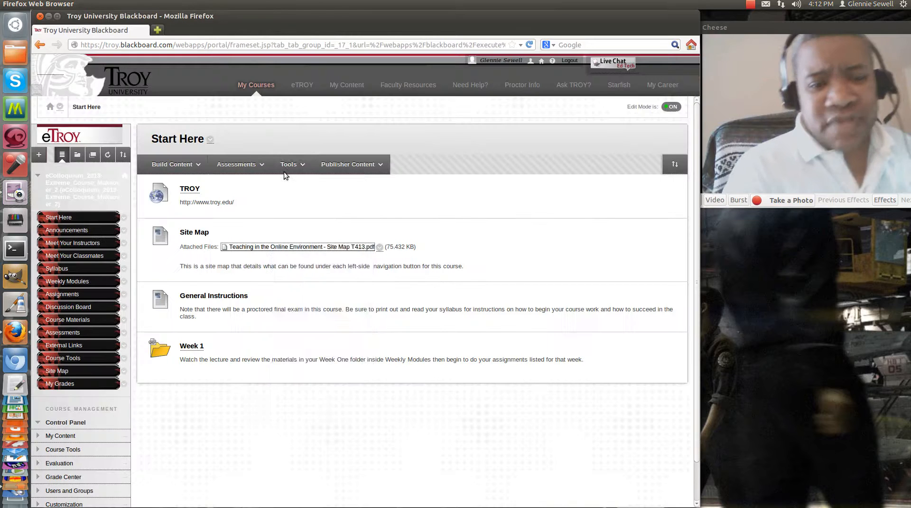
- Open the course's Announcements page to view the welcome announcement
left_click(60, 232)
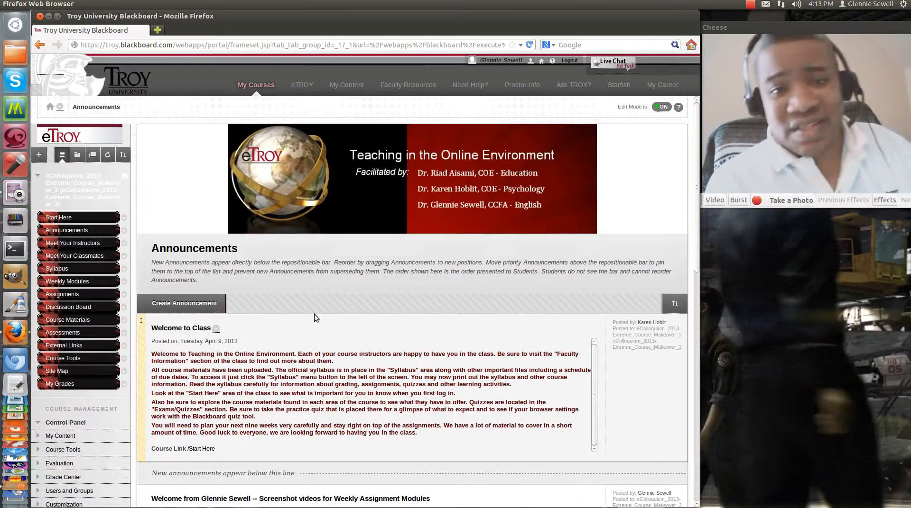
right_click(98, 237)
left_click(159, 176)
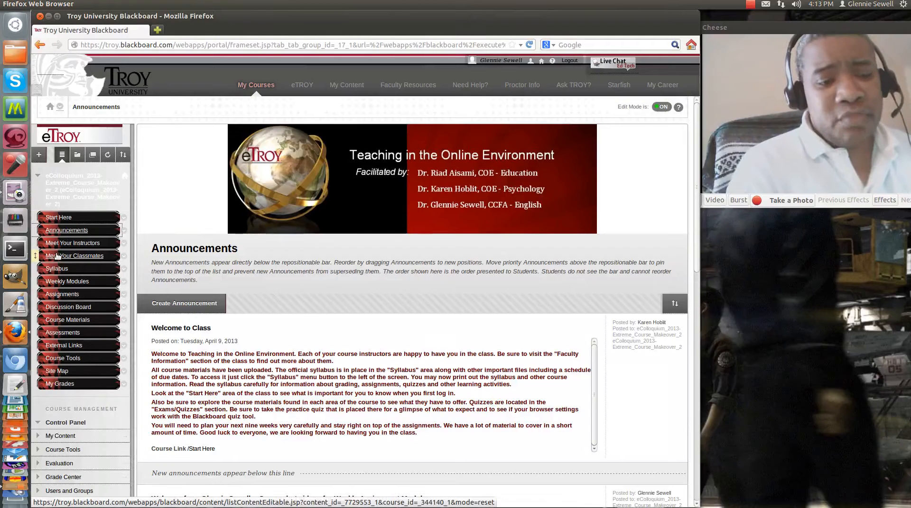
- Review the instructor contacts under Meet Your Instructors and open the Meet Your Classmates page
left_click(70, 243)
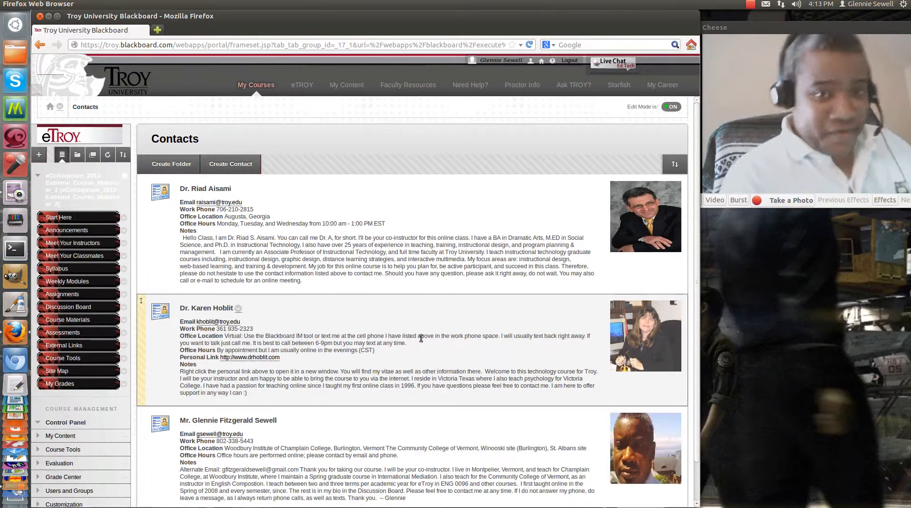
scroll(420, 336, "down", 1)
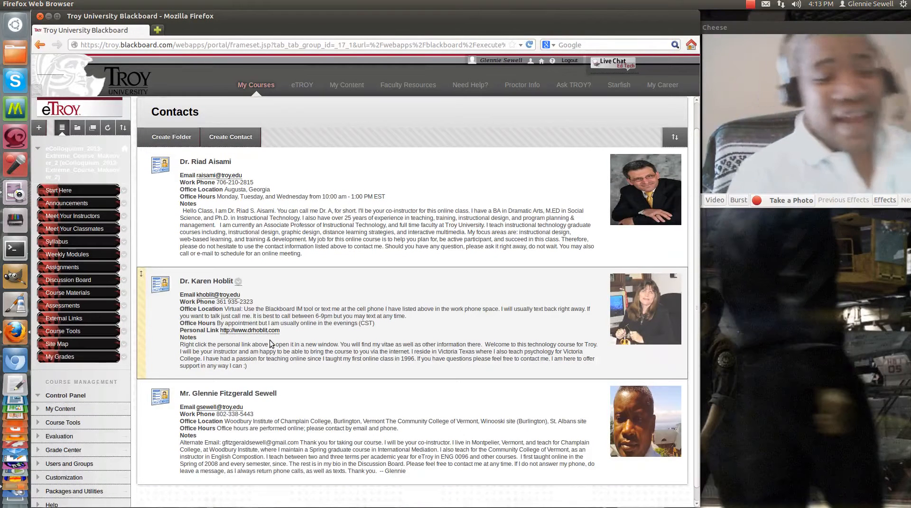
scroll(238, 324, "up", 1)
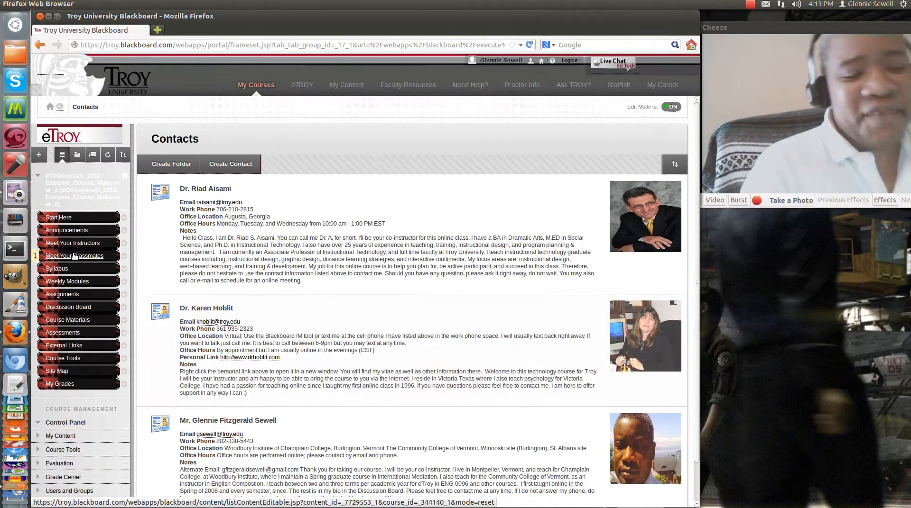
left_click(75, 256)
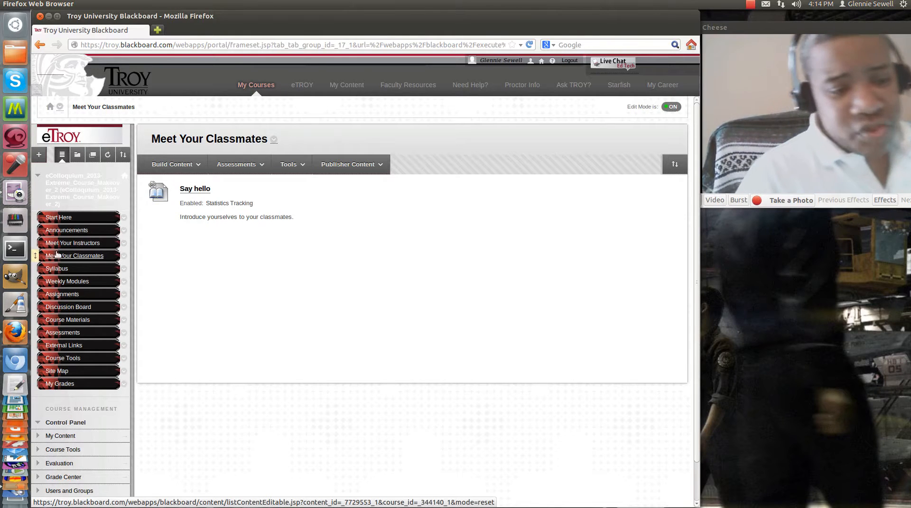
- View the Syllabus page and look through the class schedule and weekly folders in Weekly Modules
left_click(58, 272)
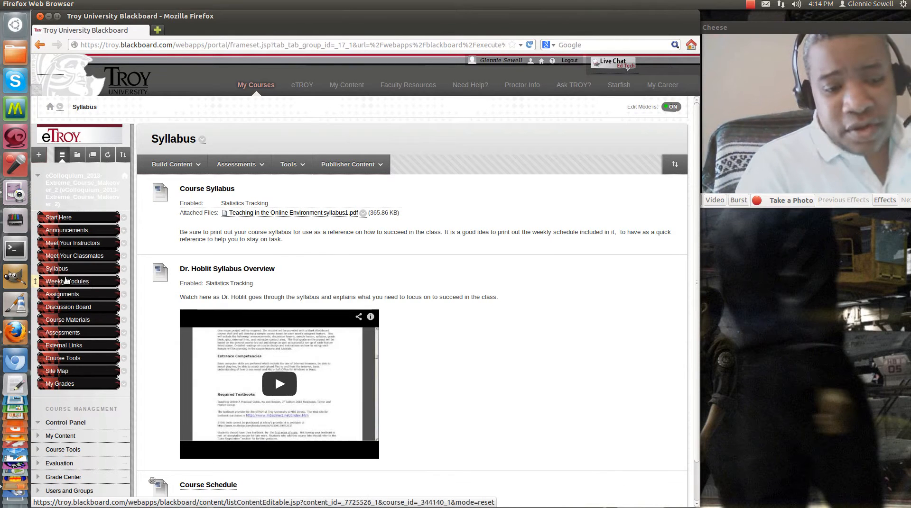
left_click(66, 281)
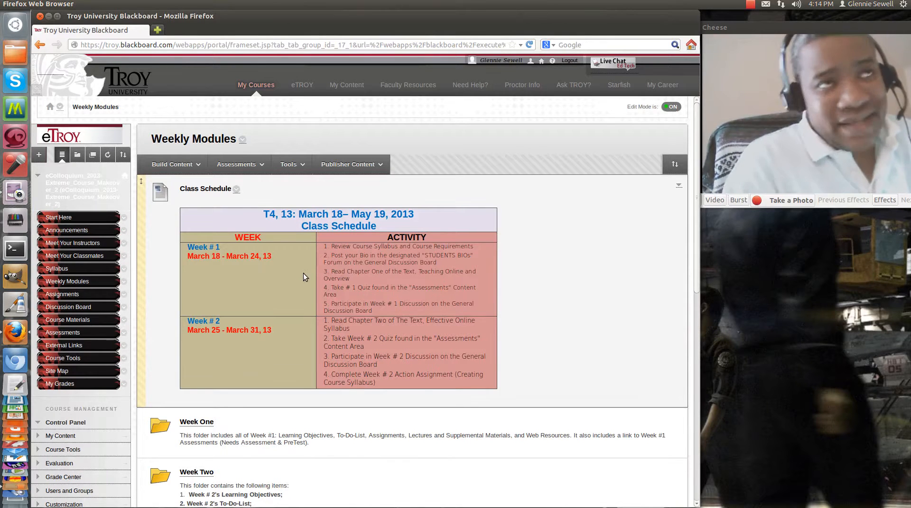
scroll(264, 301, "down", 2)
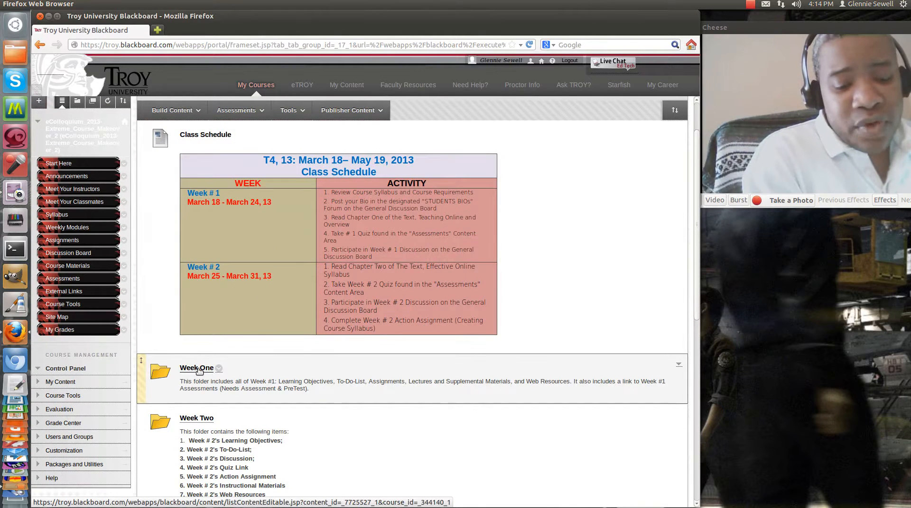
scroll(307, 336, "down", 10)
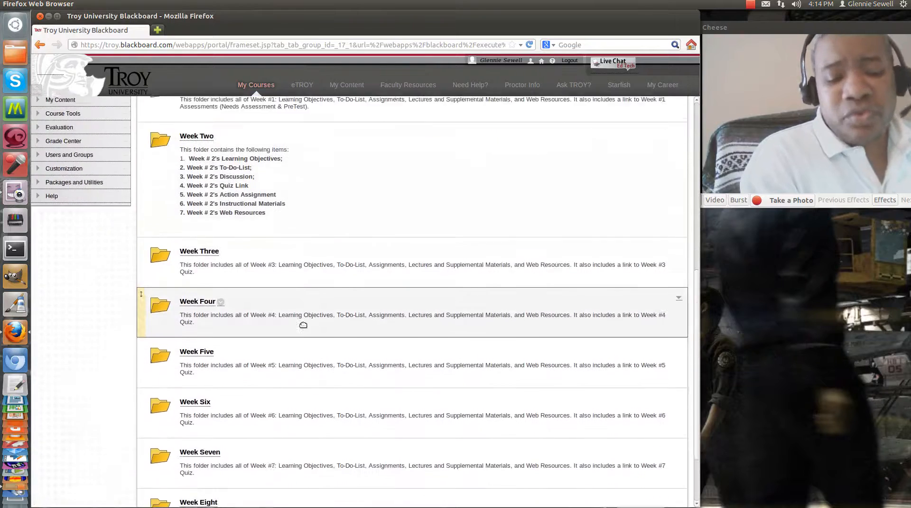
scroll(309, 331, "up", 8)
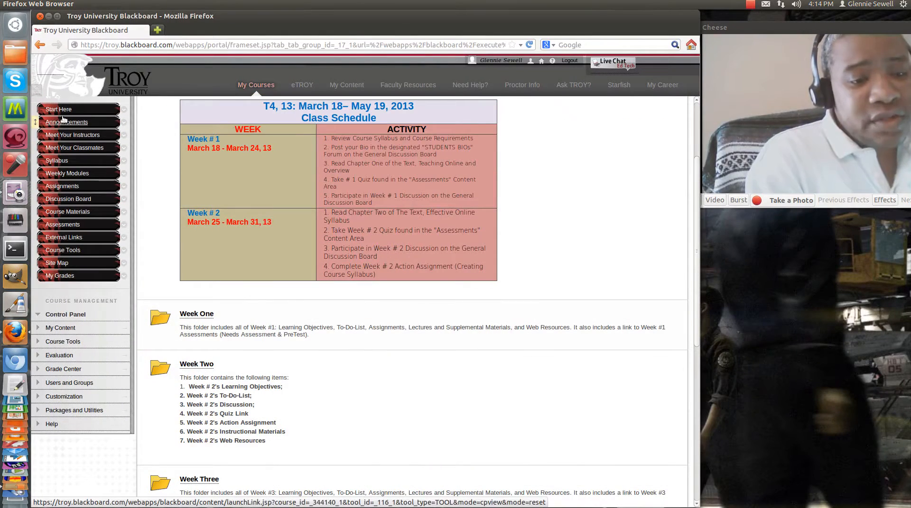
left_click(83, 177)
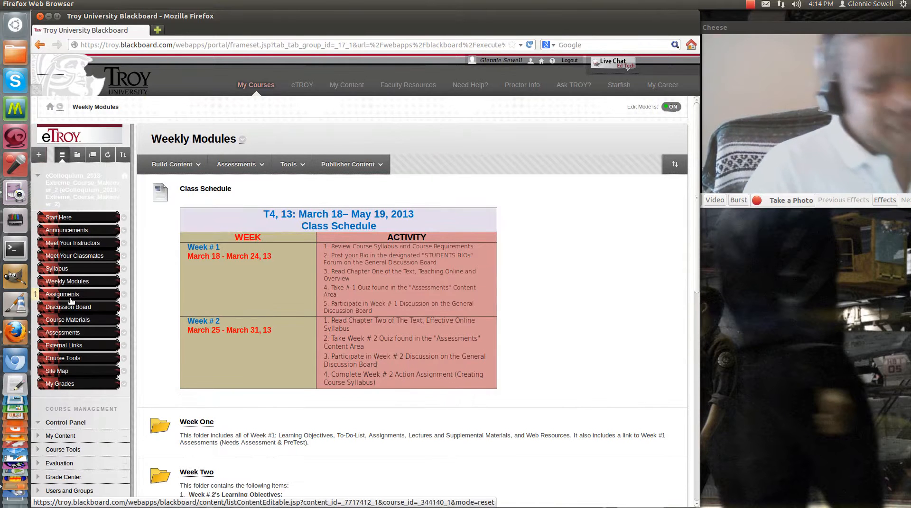
- View Week Three Assignments.pdf from the Week Three folder in Assignments and return to that folder
left_click(69, 296)
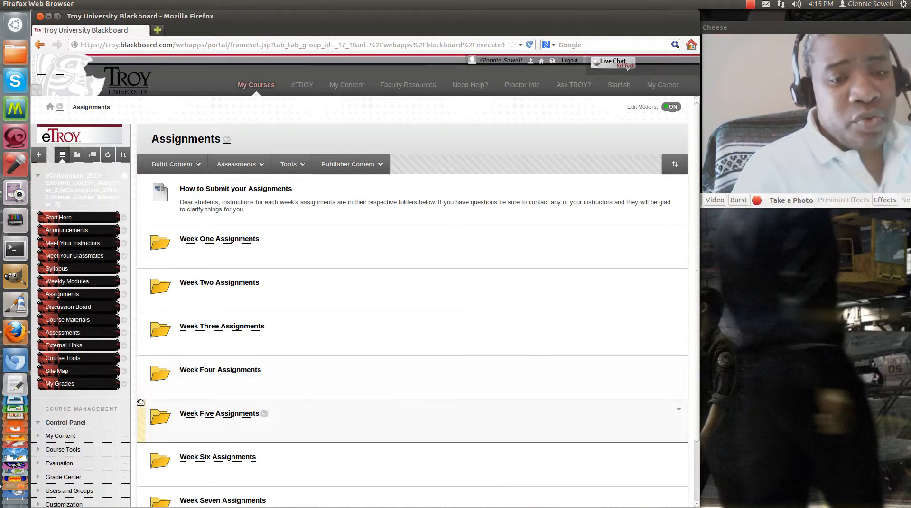
left_click(215, 329)
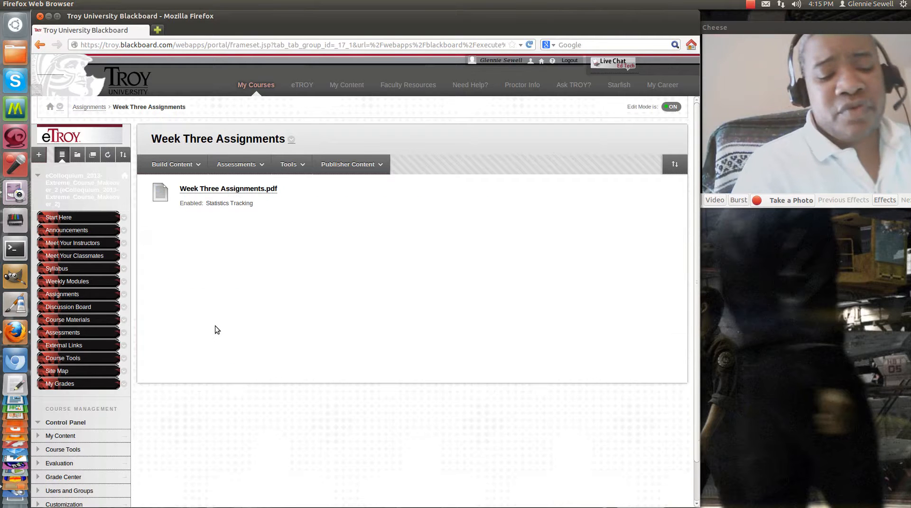
left_click(219, 190)
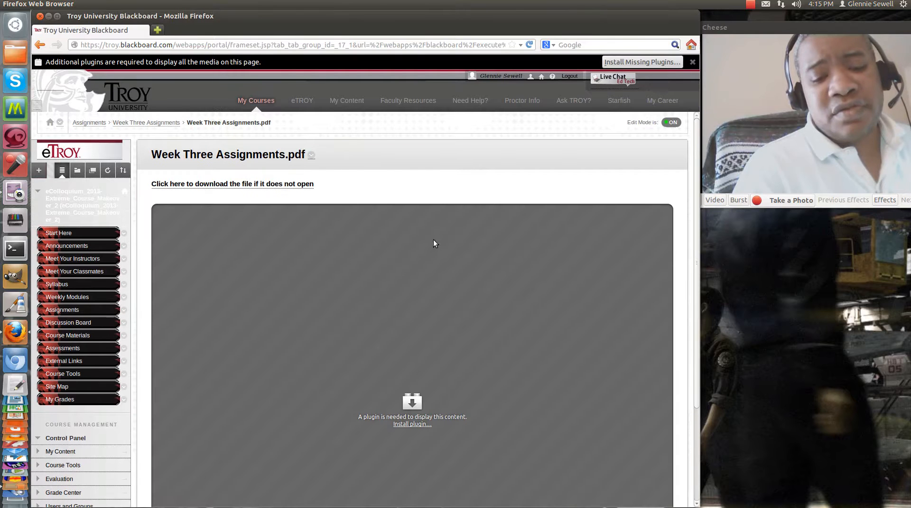
left_click(265, 185)
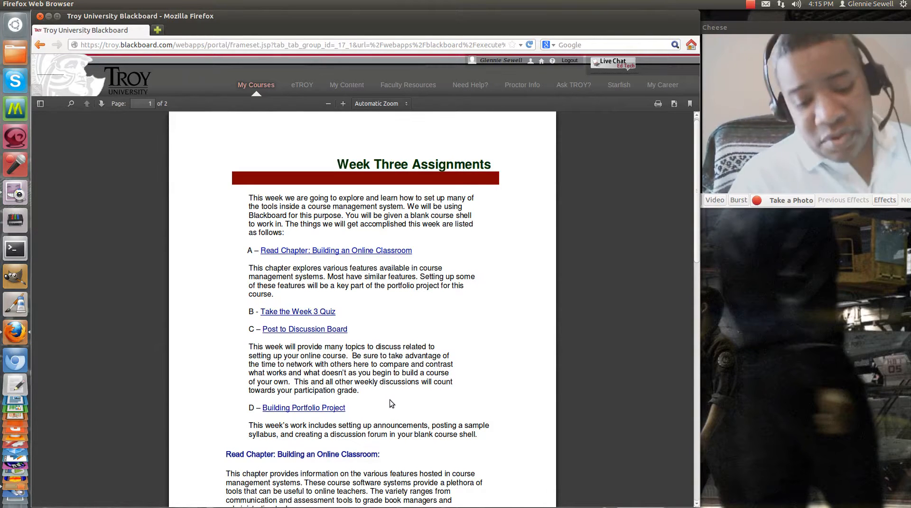
left_click(39, 46)
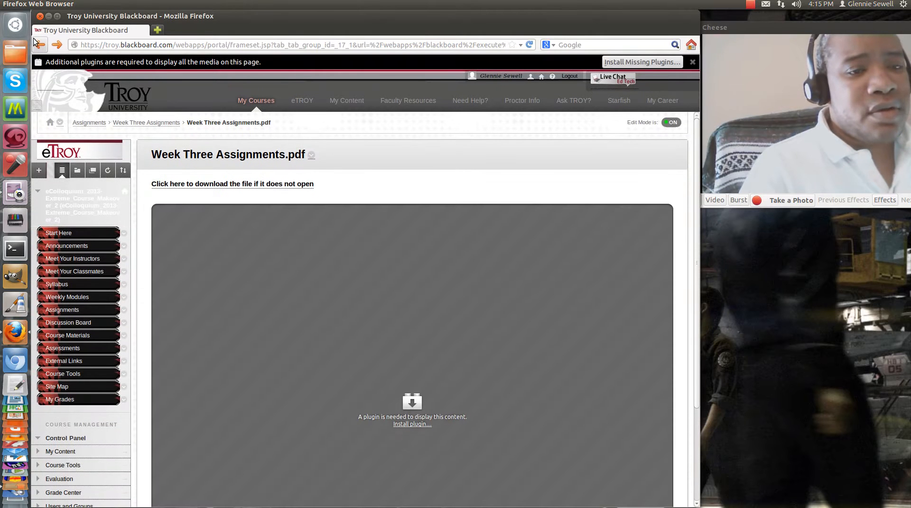
left_click(39, 46)
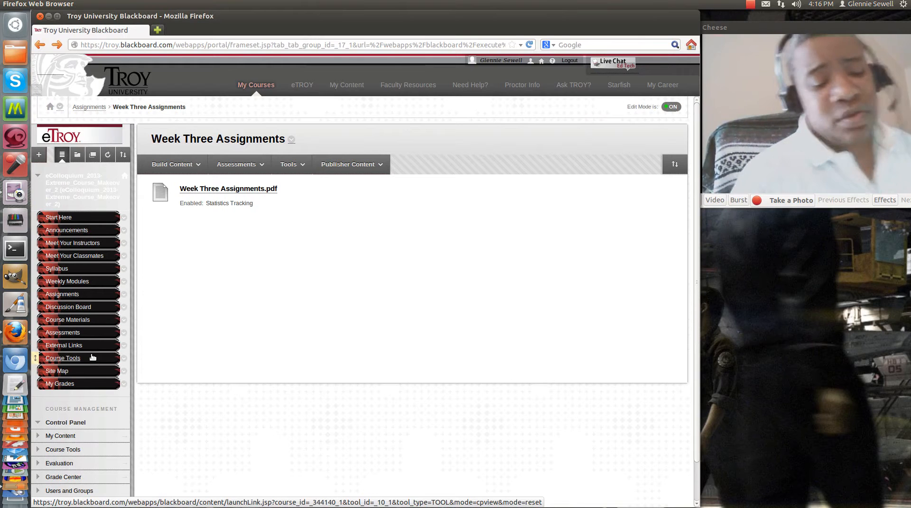
- Open the Discussion Board and look over its list of weekly discussion forums
left_click(61, 308)
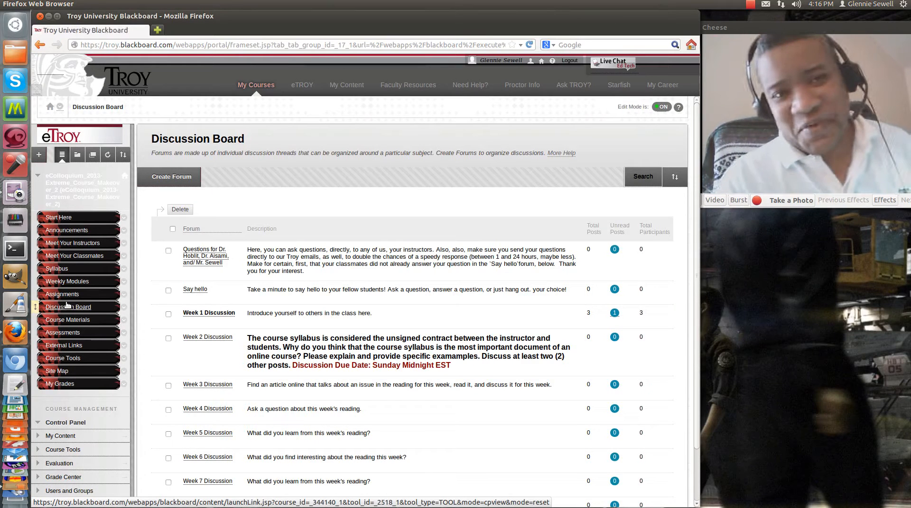
scroll(545, 305, "down", 1)
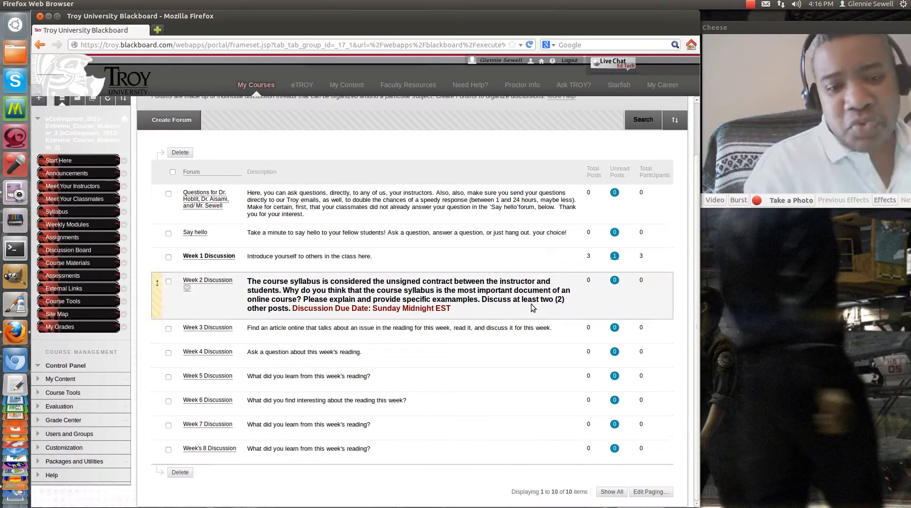
scroll(478, 284, "up", 1)
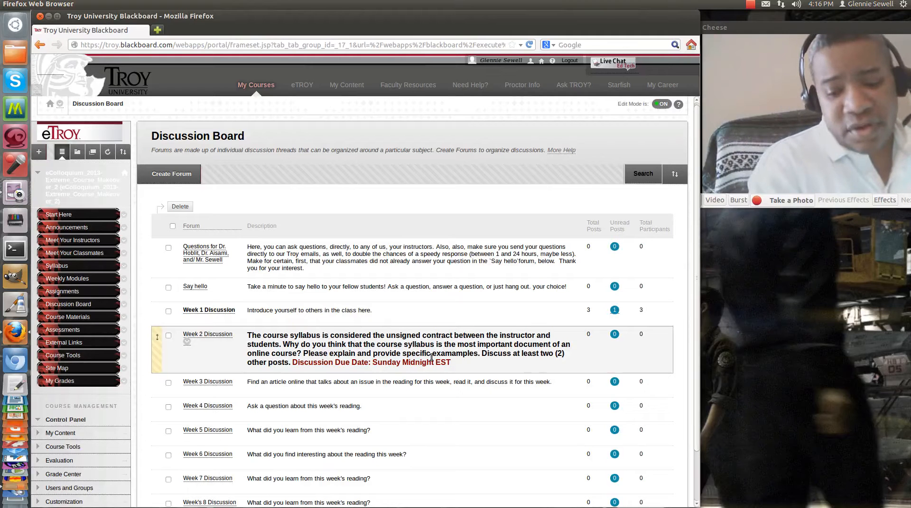
- Open Course Materials and look through the attached readings and resources
left_click(64, 317)
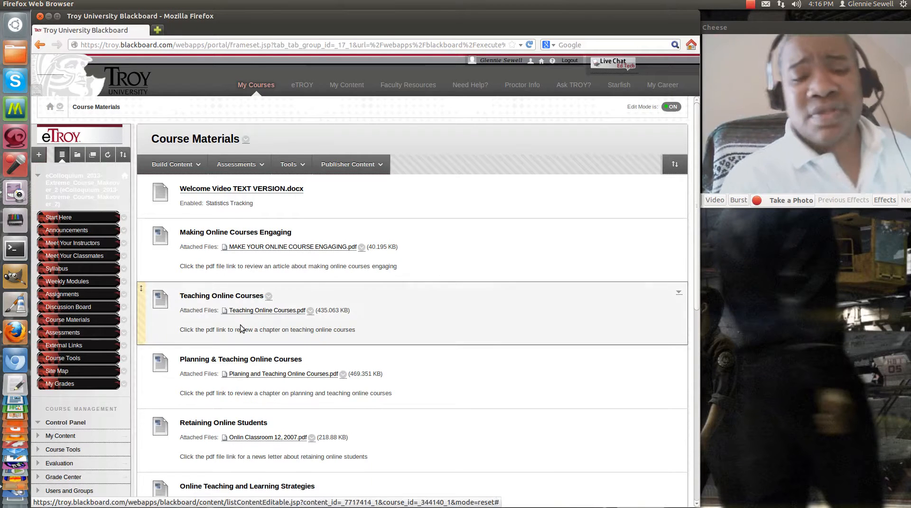
scroll(272, 315, "down", 2)
scroll(273, 314, "down", 1)
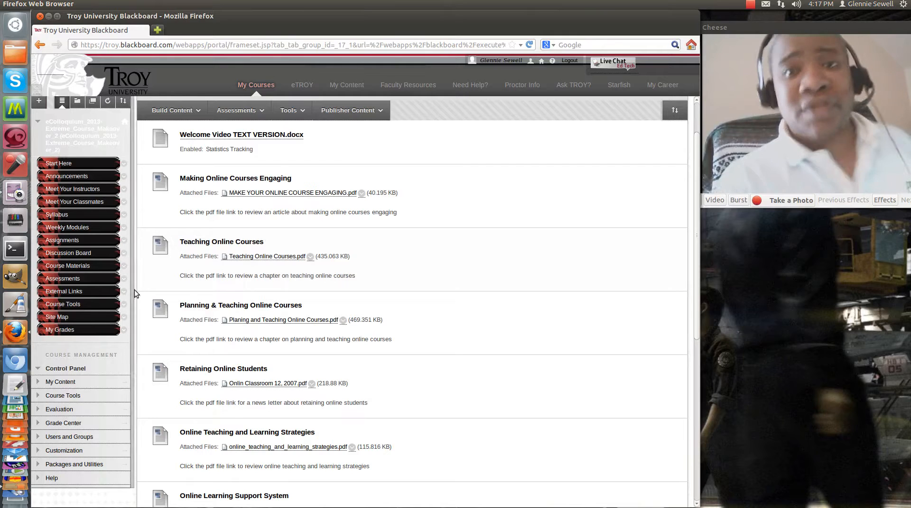
scroll(151, 305, "down", 5)
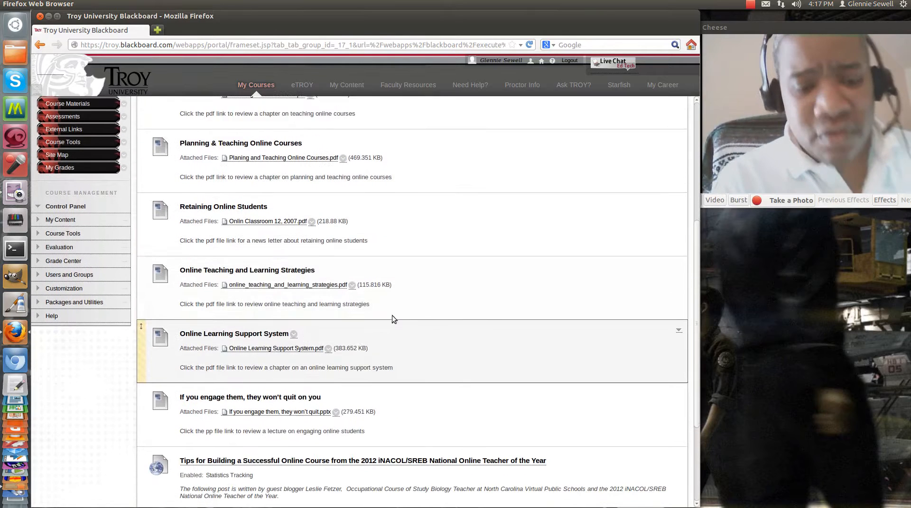
scroll(417, 317, "up", 4)
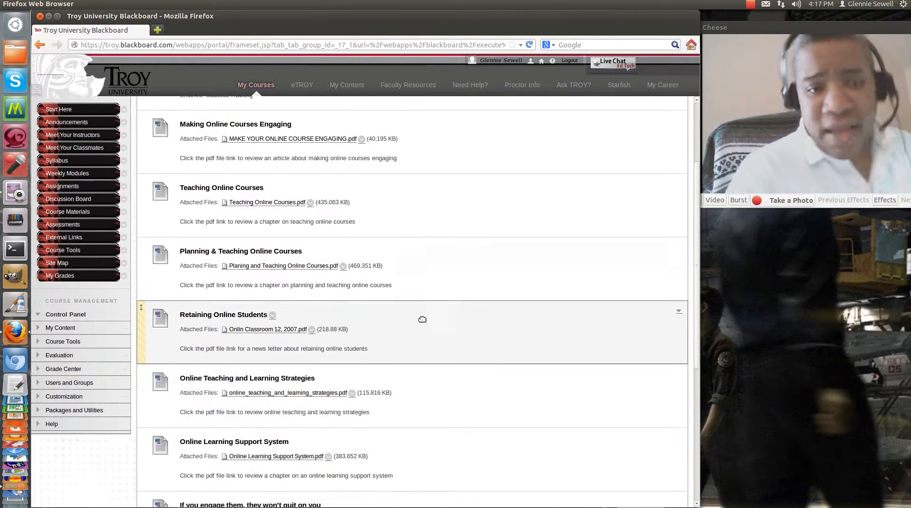
scroll(422, 320, "up", 2)
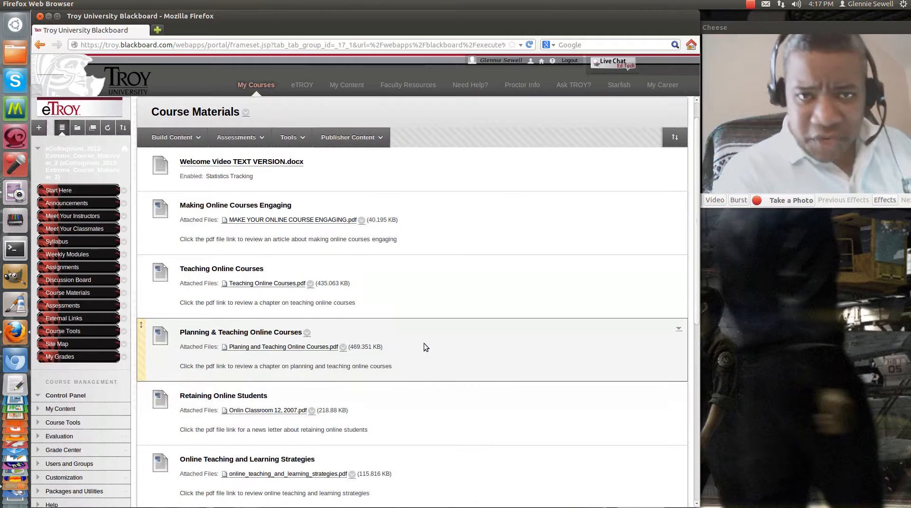
- Open the Week Three Assessments folder in the Assessments area
left_click(66, 307)
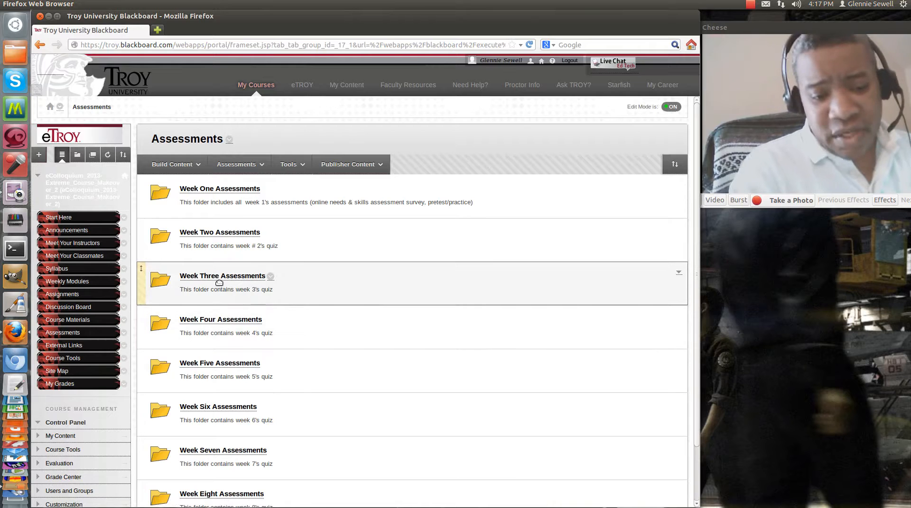
left_click(220, 277)
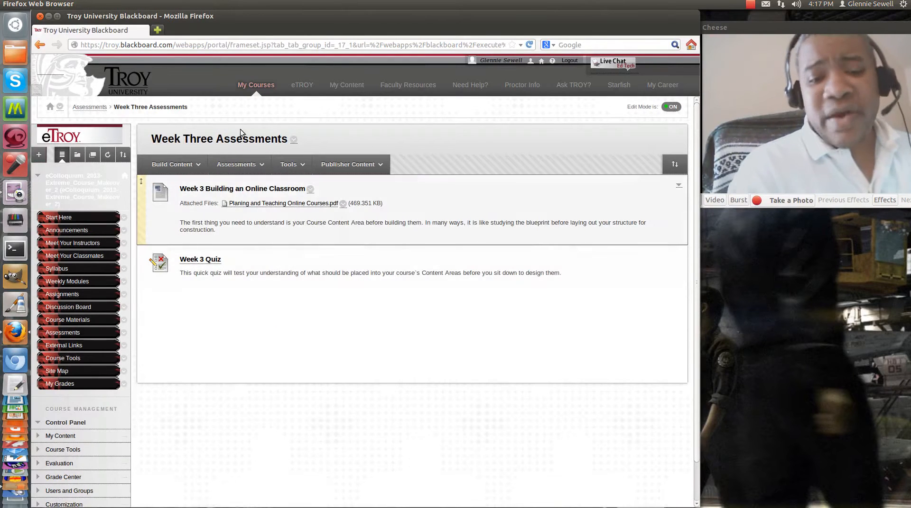
left_click(256, 164)
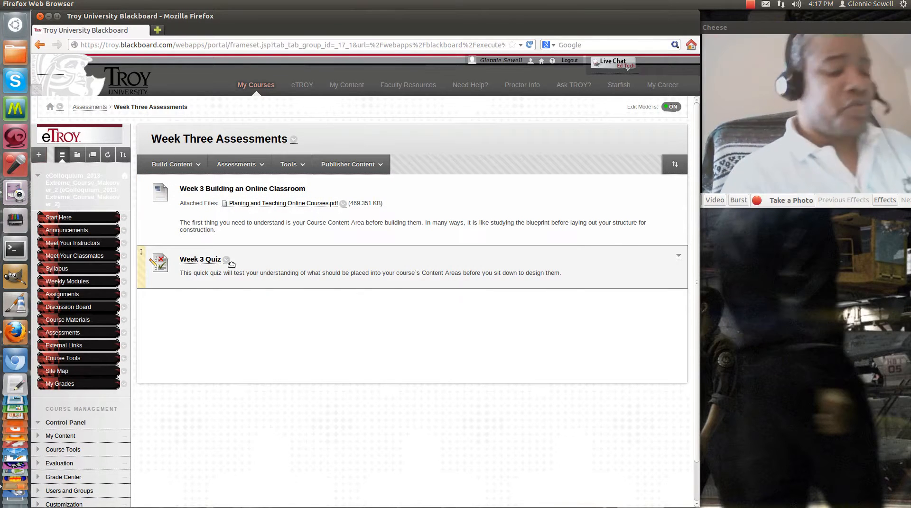
- Launch the Week 3 Quiz in preview and look through its questions down to Question 10
left_click(203, 259)
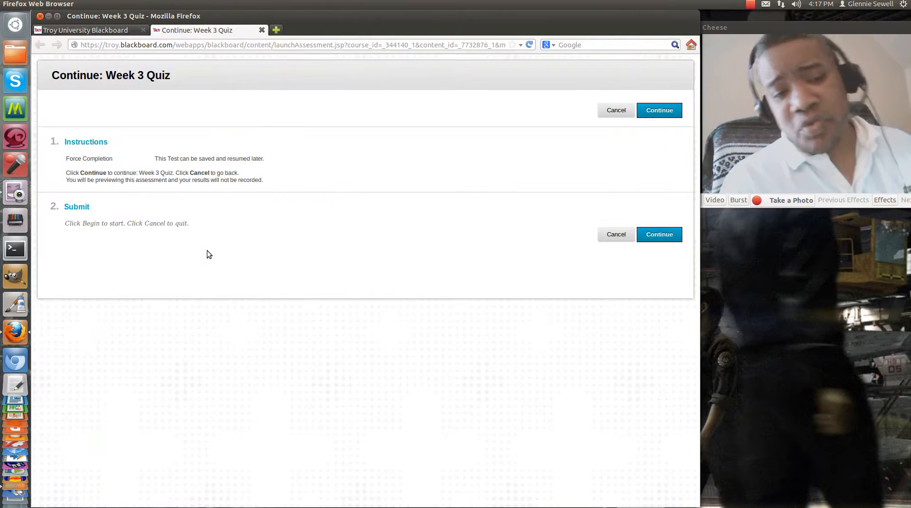
left_click(655, 110)
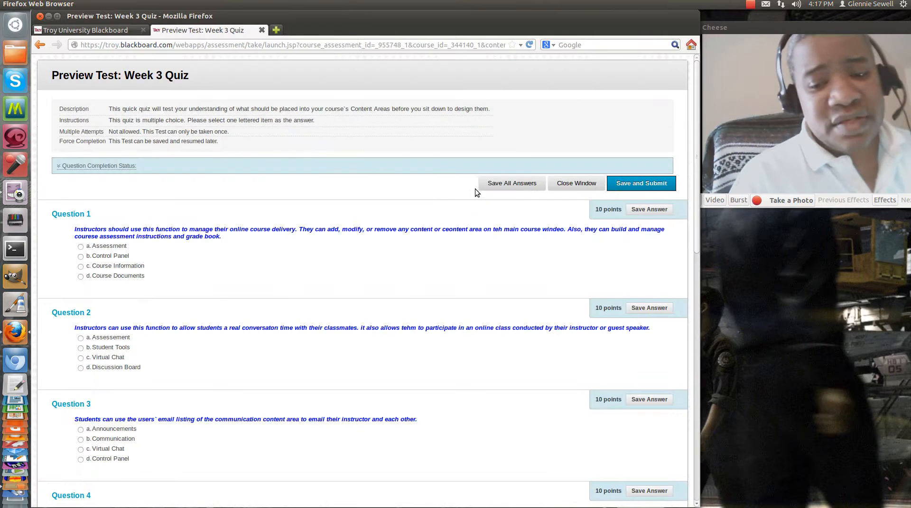
scroll(284, 313, "down", 10)
scroll(277, 355, "down", 5)
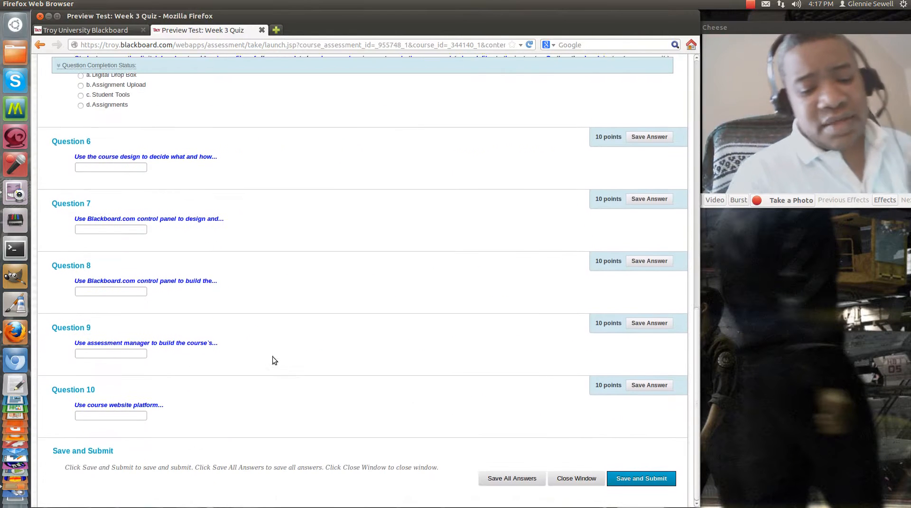
- Submit the unanswered Week 3 Quiz despite the incomplete questions, and close the quiz's browser tab
left_click(633, 477)
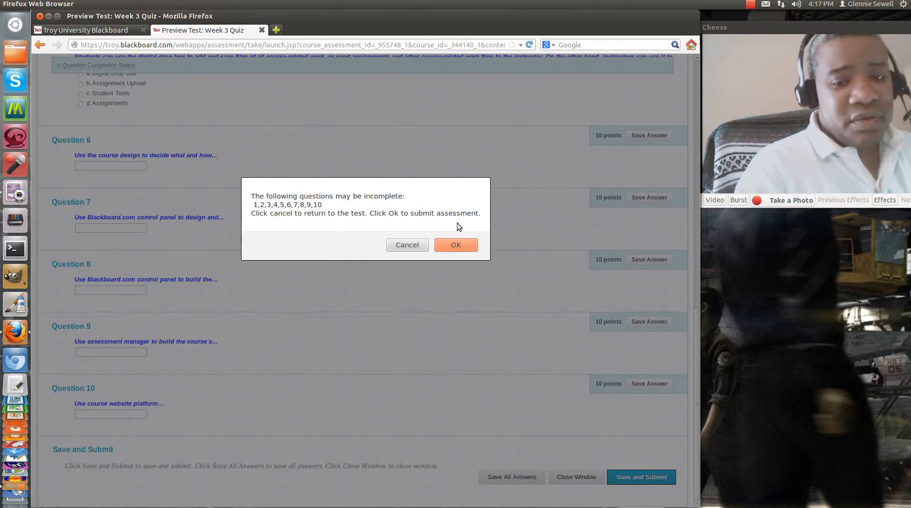
left_click(454, 245)
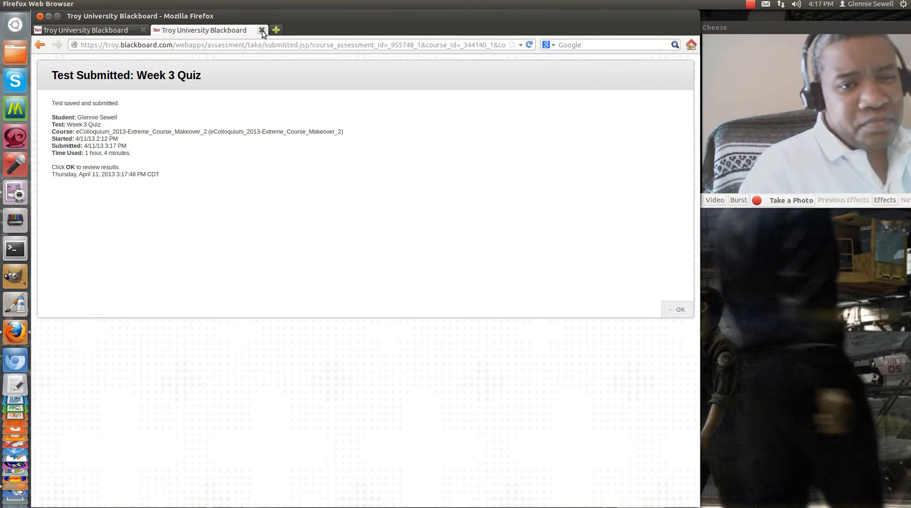
left_click(97, 30)
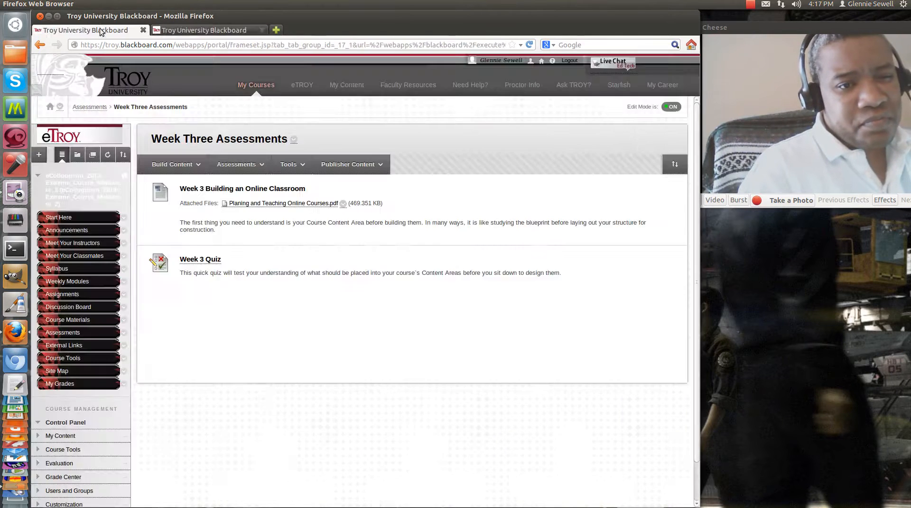
left_click(262, 30)
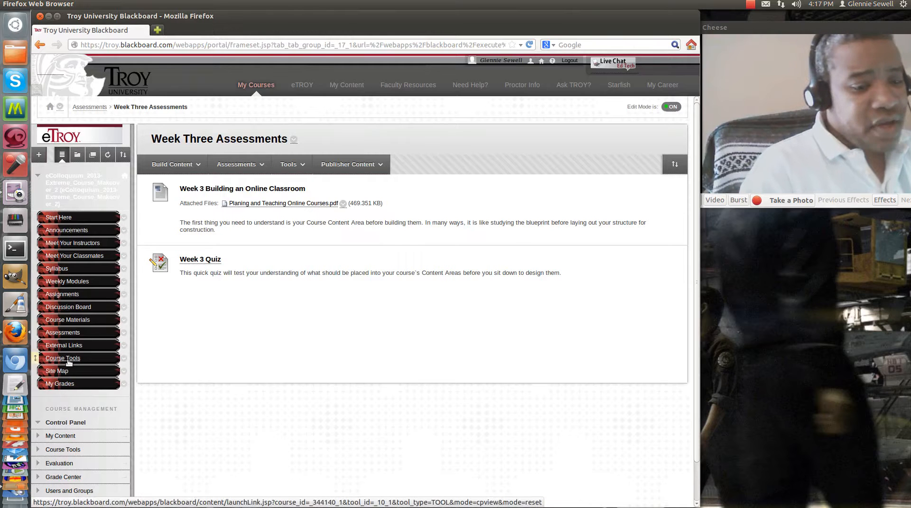
- Open Course Tools from the course menu and look through the full list of available tools
left_click(70, 361)
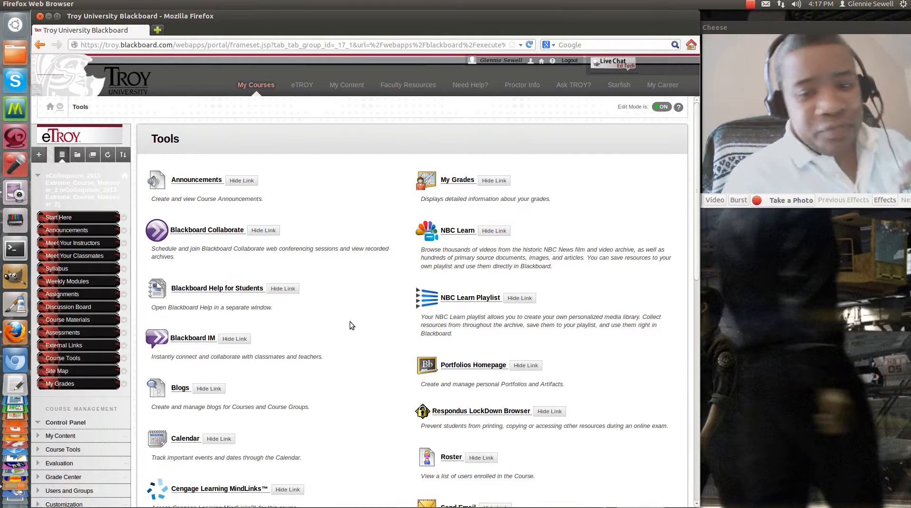
scroll(349, 322, "down", 4)
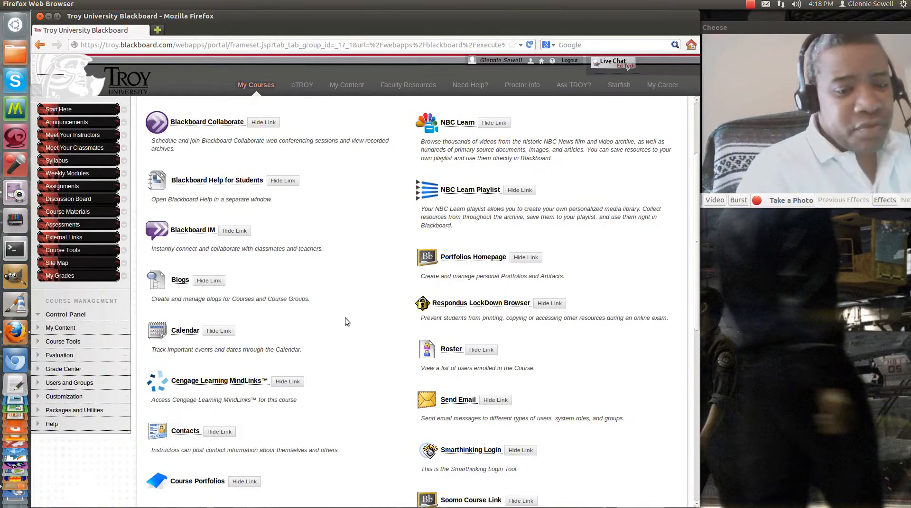
scroll(345, 318, "down", 1)
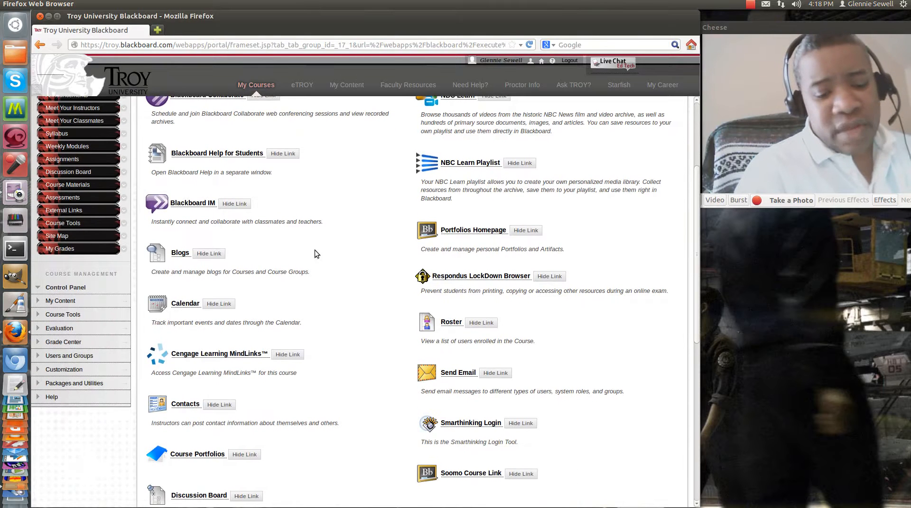
scroll(317, 293, "down", 1)
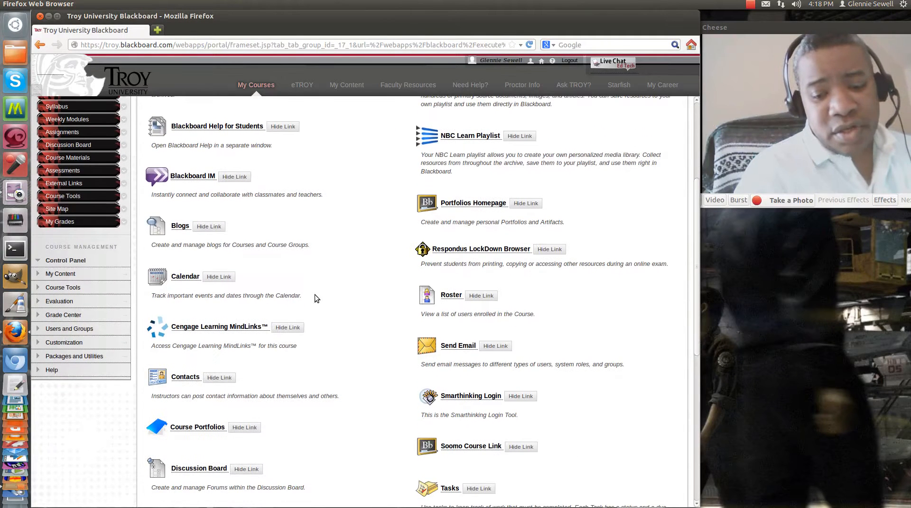
scroll(295, 411, "down", 8)
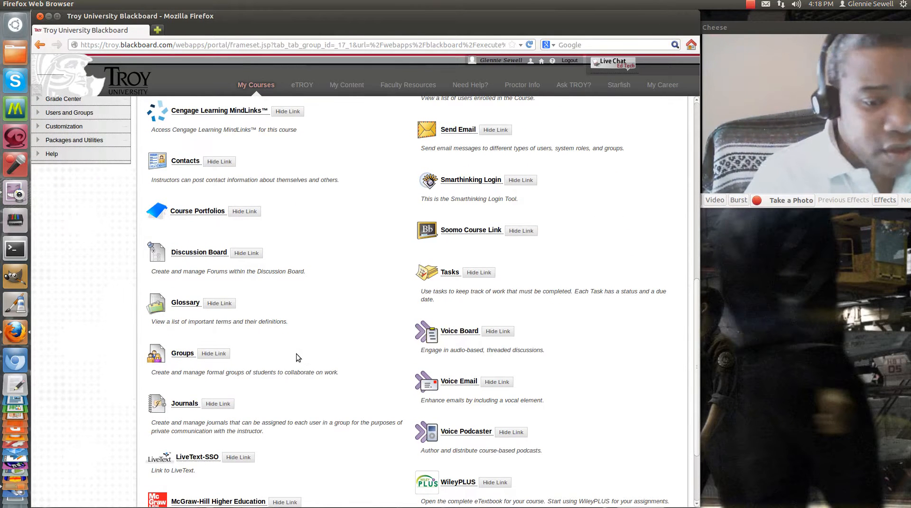
scroll(278, 352, "down", 2)
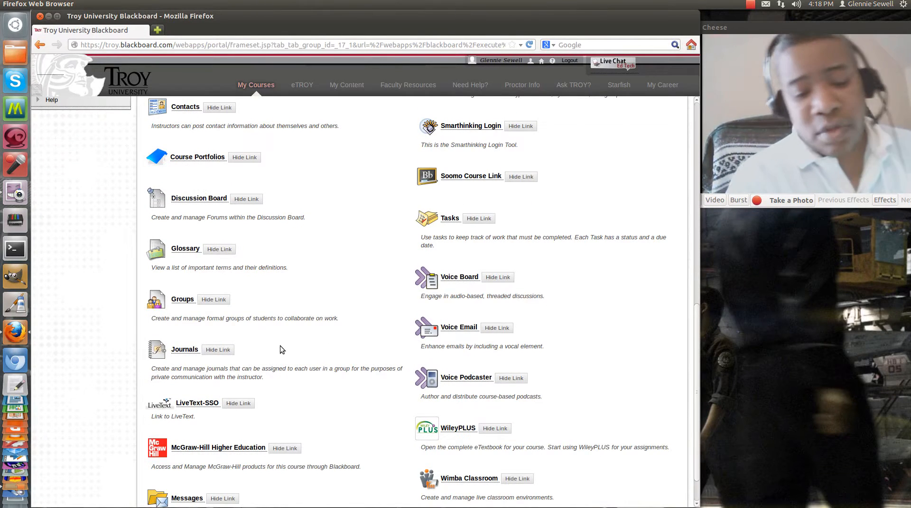
scroll(277, 349, "up", 9)
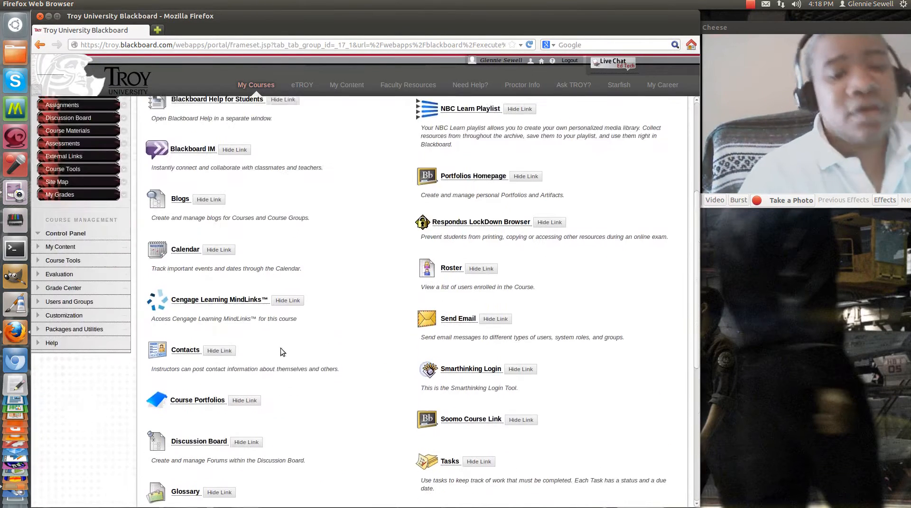
scroll(285, 352, "up", 2)
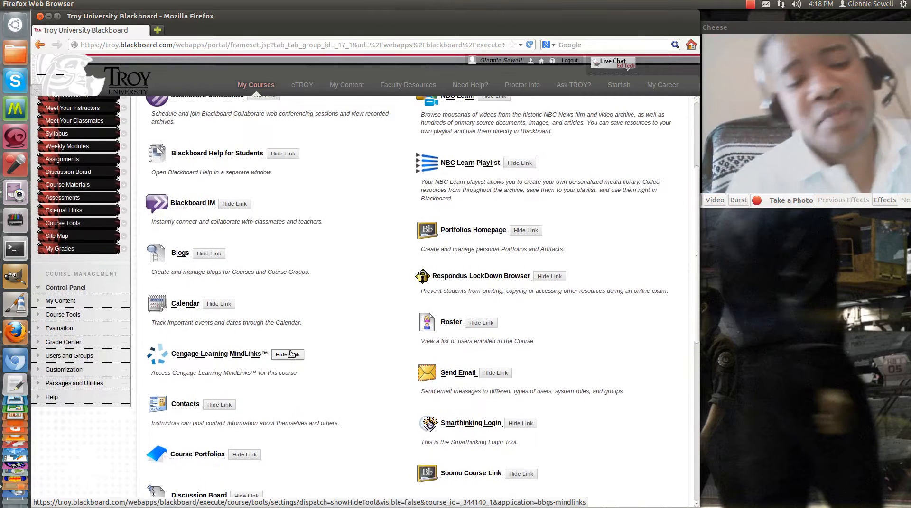
scroll(287, 350, "up", 2)
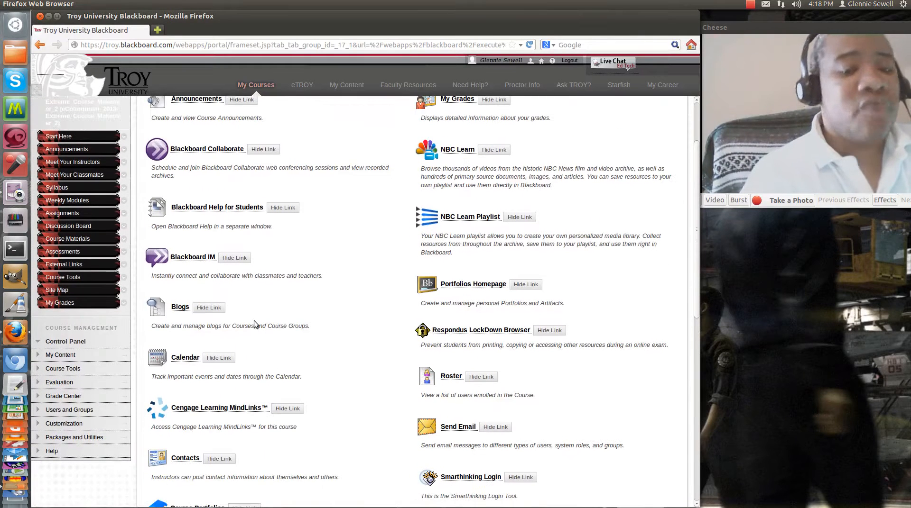
scroll(254, 324, "up", 2)
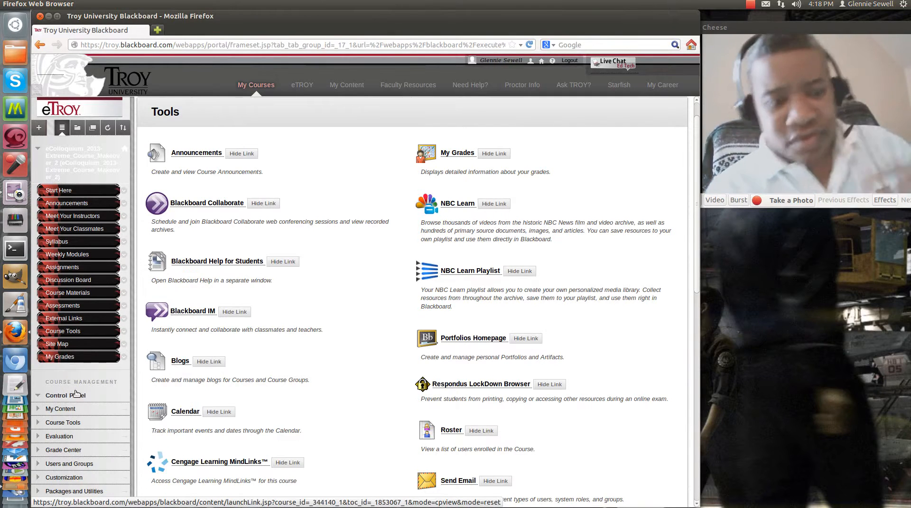
- Open the Full Grade Center and examine its calculated column types and the grade columns through Week 3 Quiz
scroll(70, 359, "down", 2)
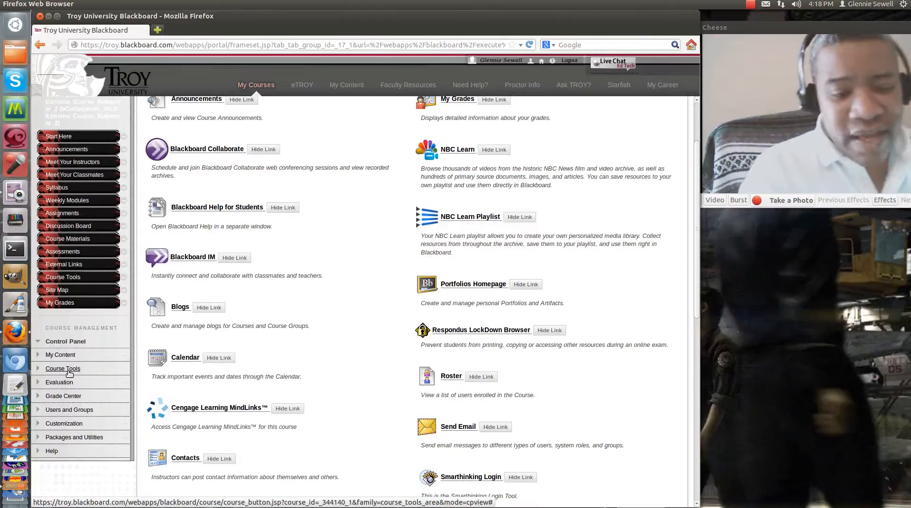
left_click(62, 397)
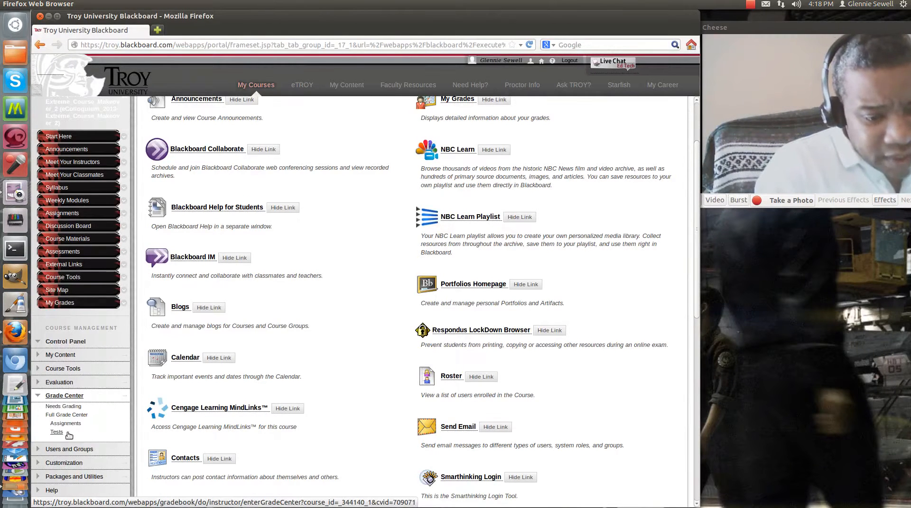
left_click(70, 416)
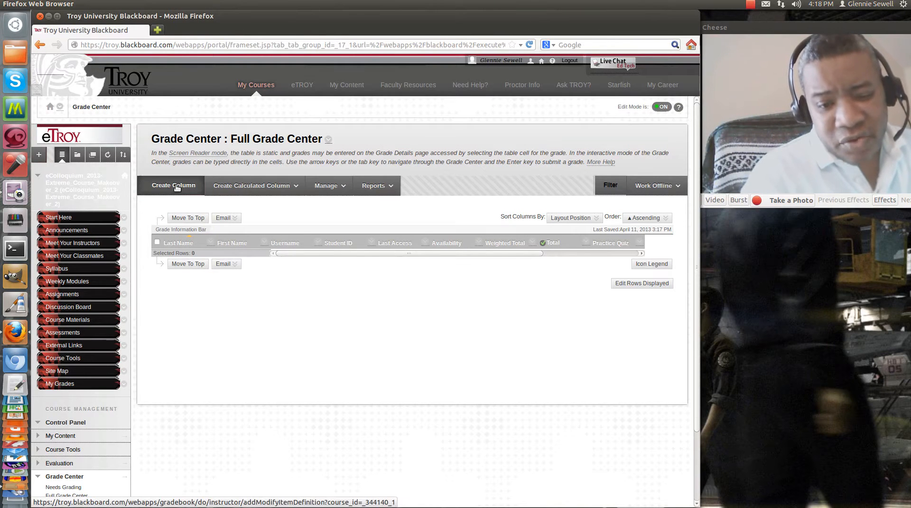
left_click(222, 187)
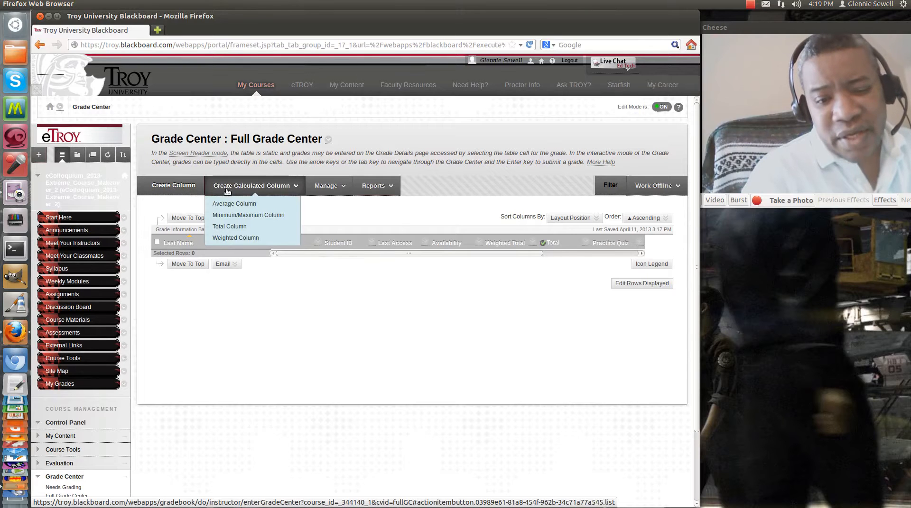
left_click(347, 187)
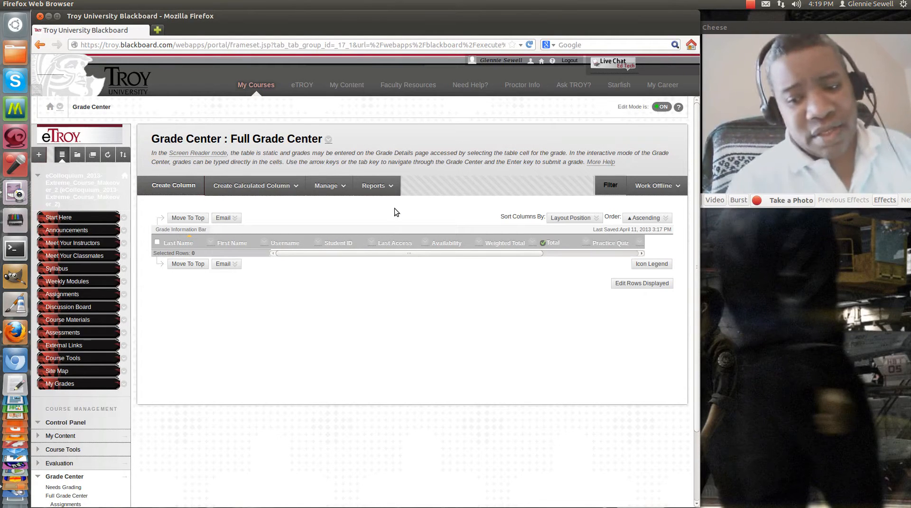
left_click_drag(437, 252, 565, 266)
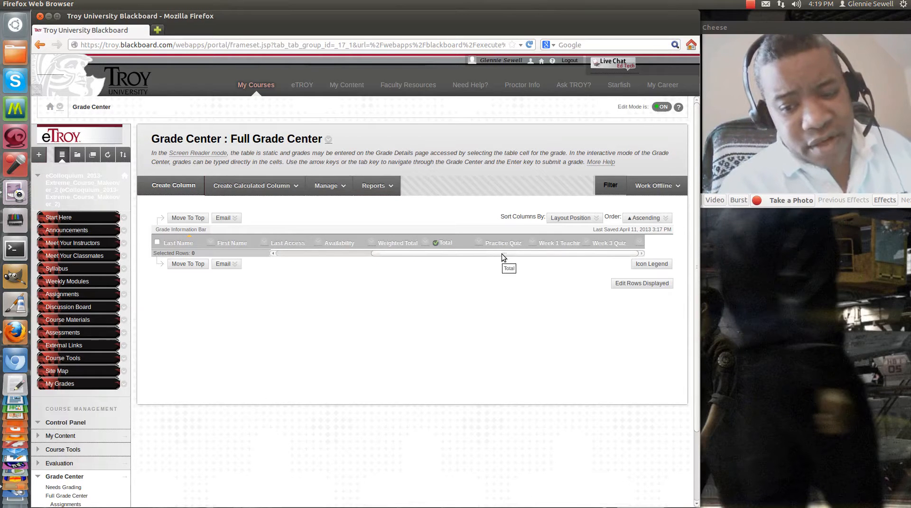
left_click(545, 219)
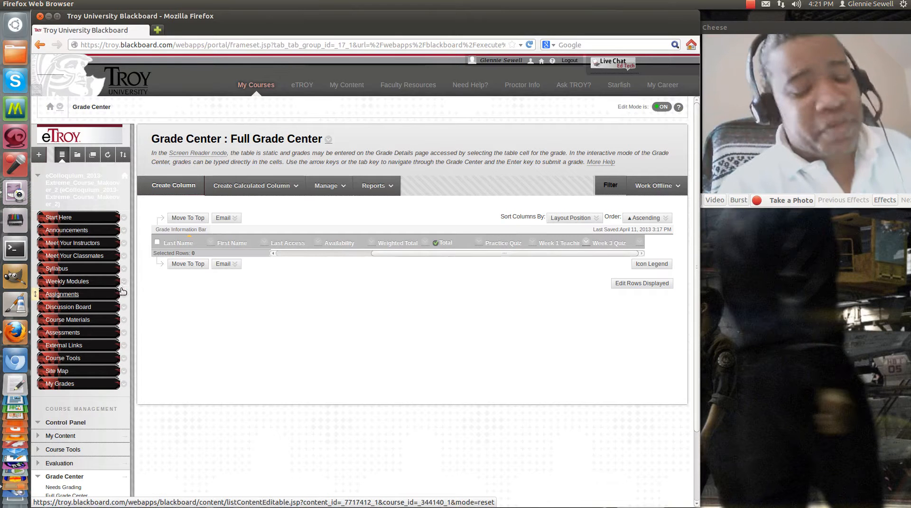
- Return to the course's Announcements home page and open the screen recorder's menu
left_click(50, 109)
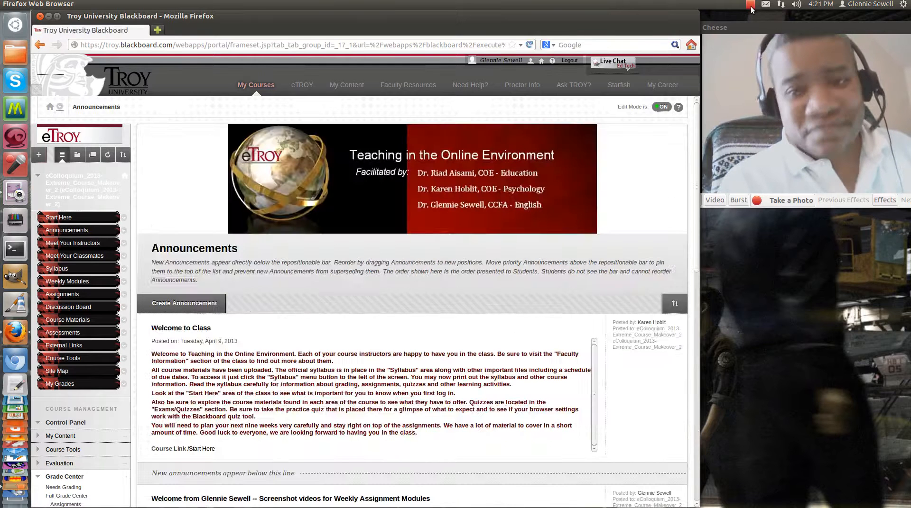
left_click(749, 9)
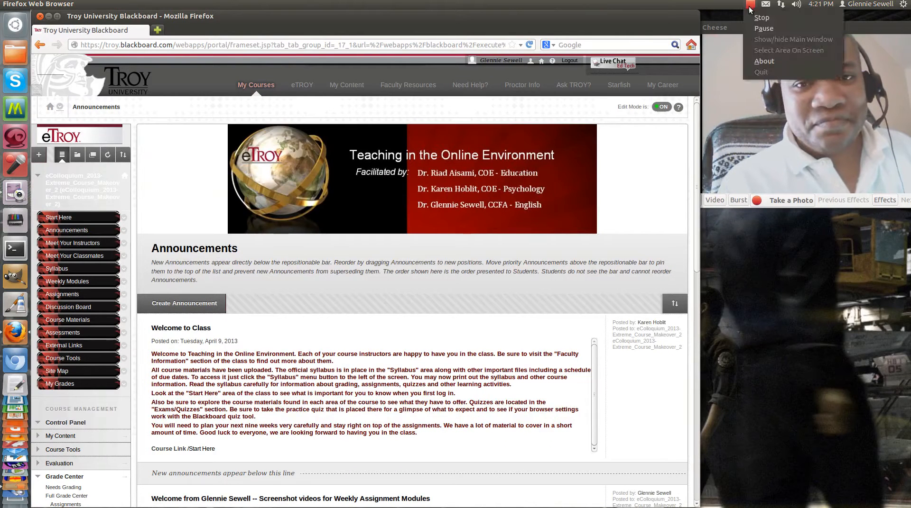